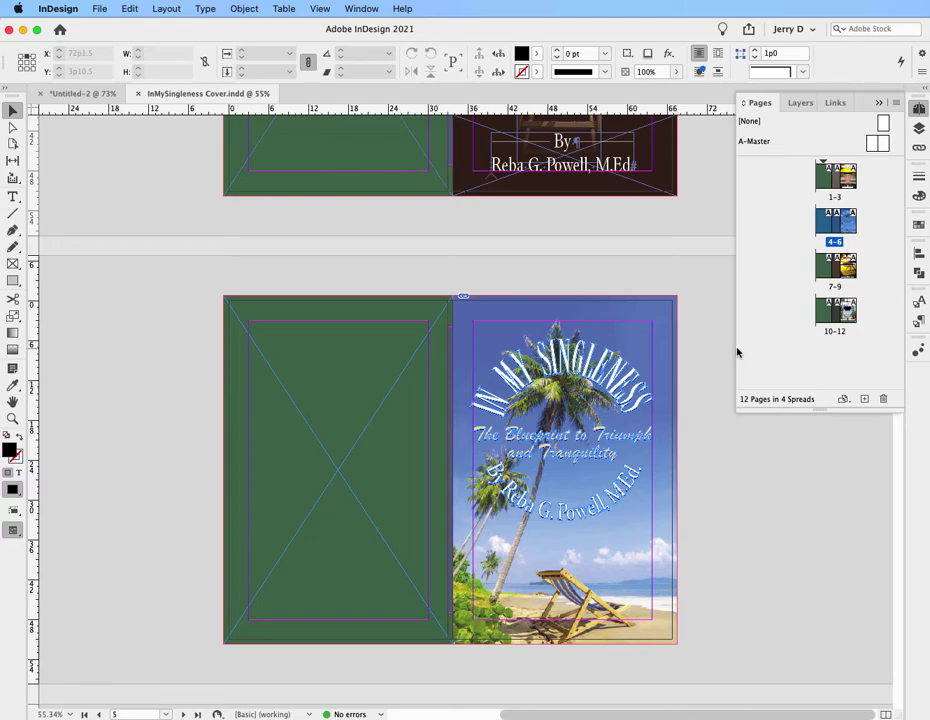
Step: Switch to the Untitled-2 page with its four empty frames and start a File > Place
scroll(737, 352, up, 5)
scroll(737, 352, down, 15)
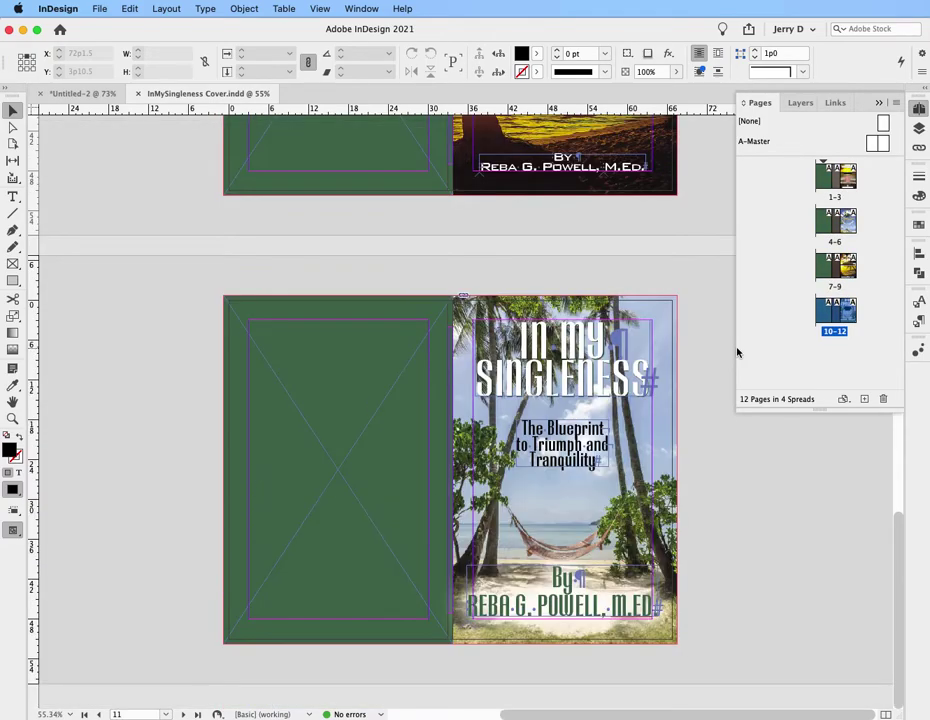
scroll(737, 352, up, 5)
scroll(737, 352, up, 5)
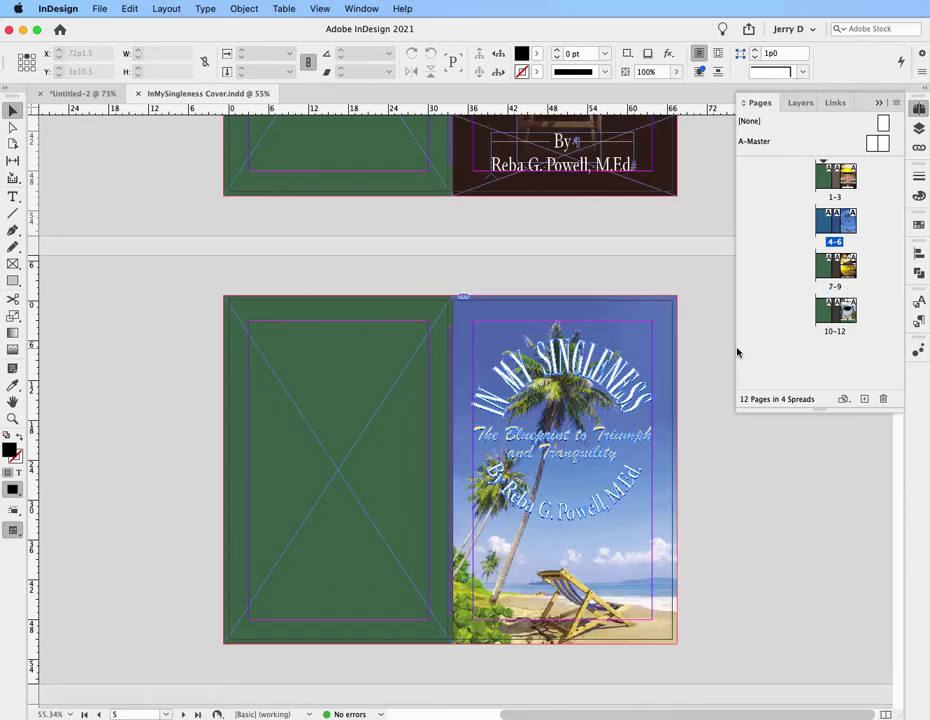
scroll(737, 352, up, 5)
scroll(737, 352, down, 7)
scroll(737, 352, down, 8)
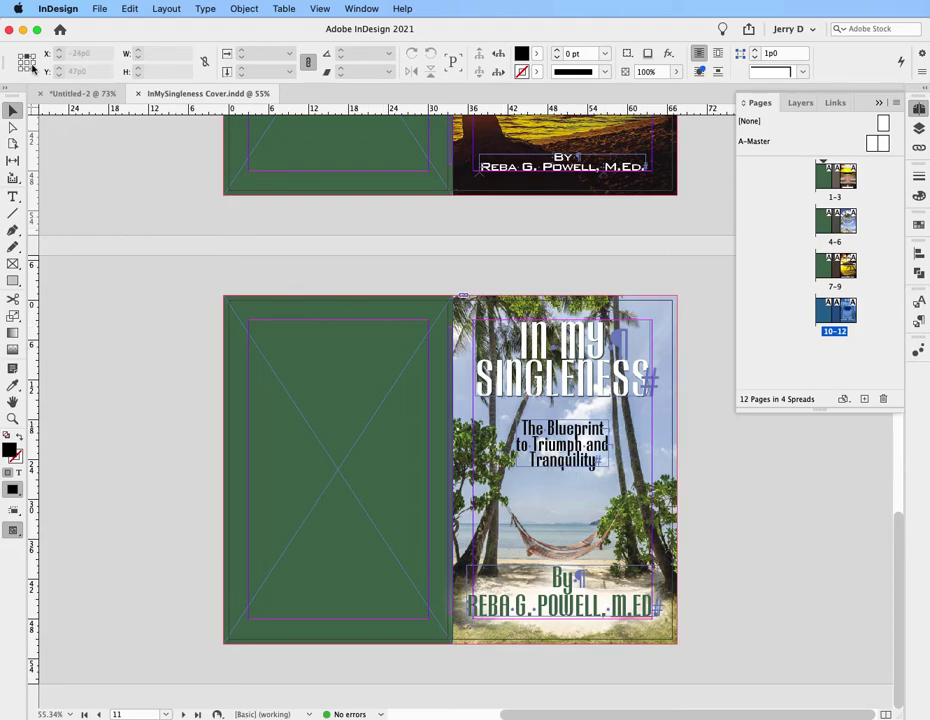
click(73, 93)
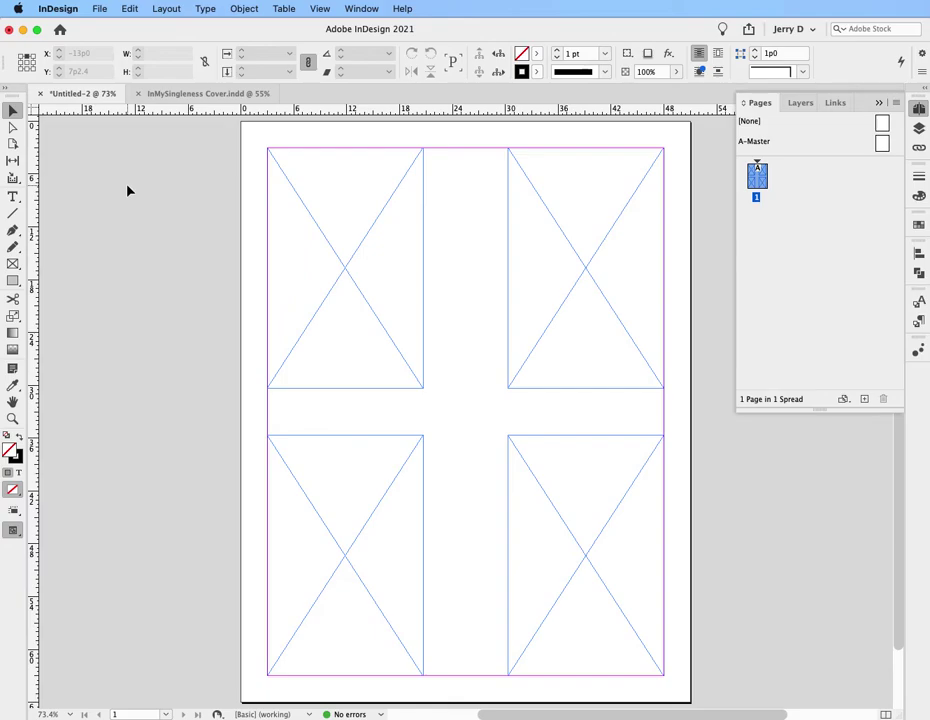
click(102, 10)
click(106, 213)
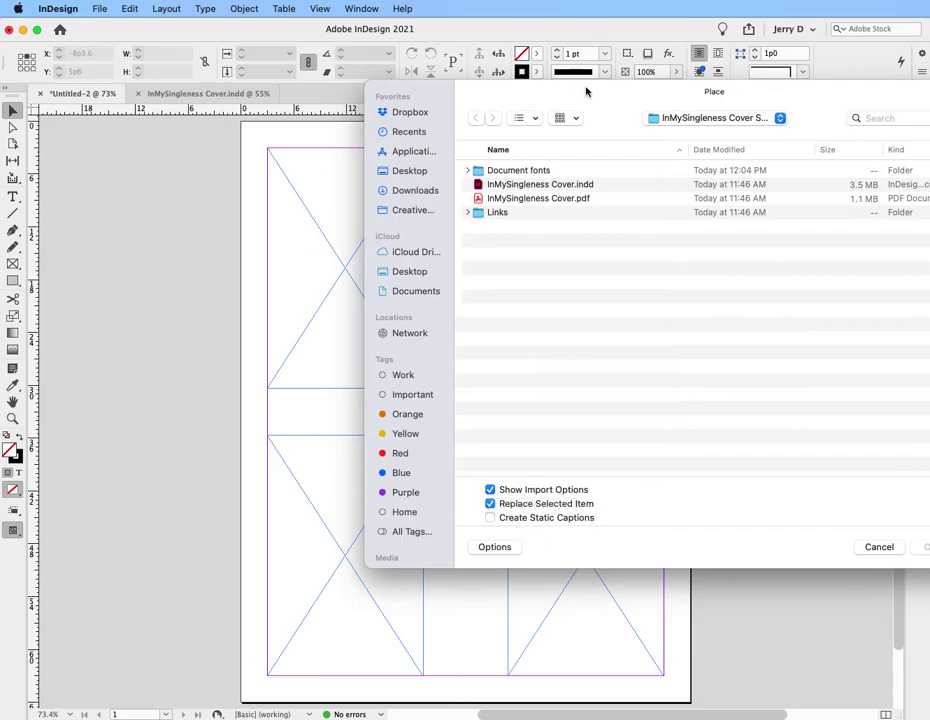
Step: Choose InMySingleness Cover.indd in the Place dialog and open it for placing
drag(586, 91, 506, 84)
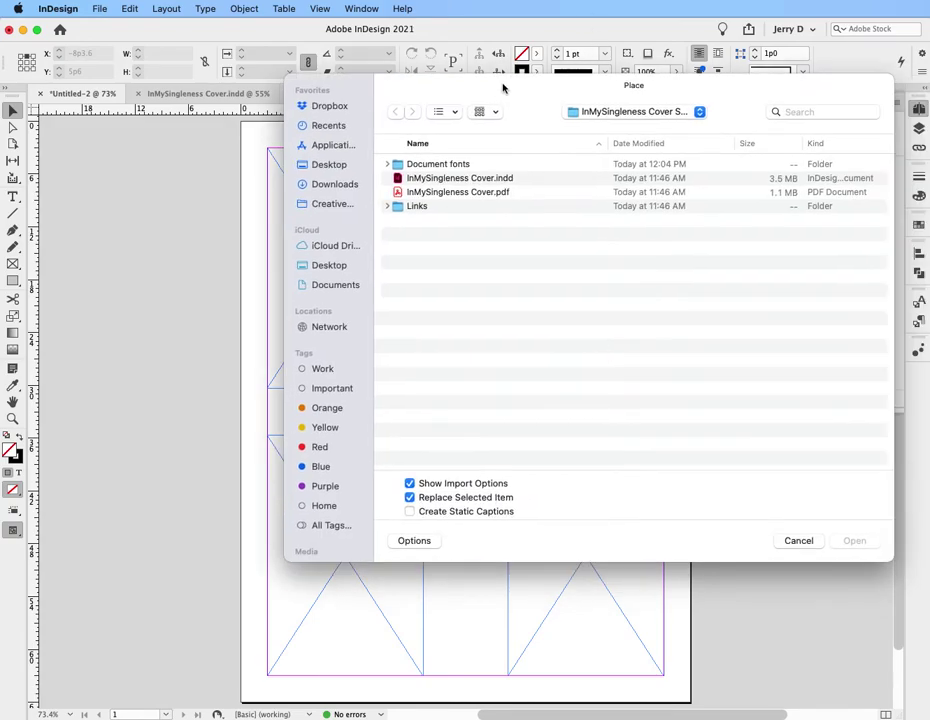
click(434, 179)
click(853, 540)
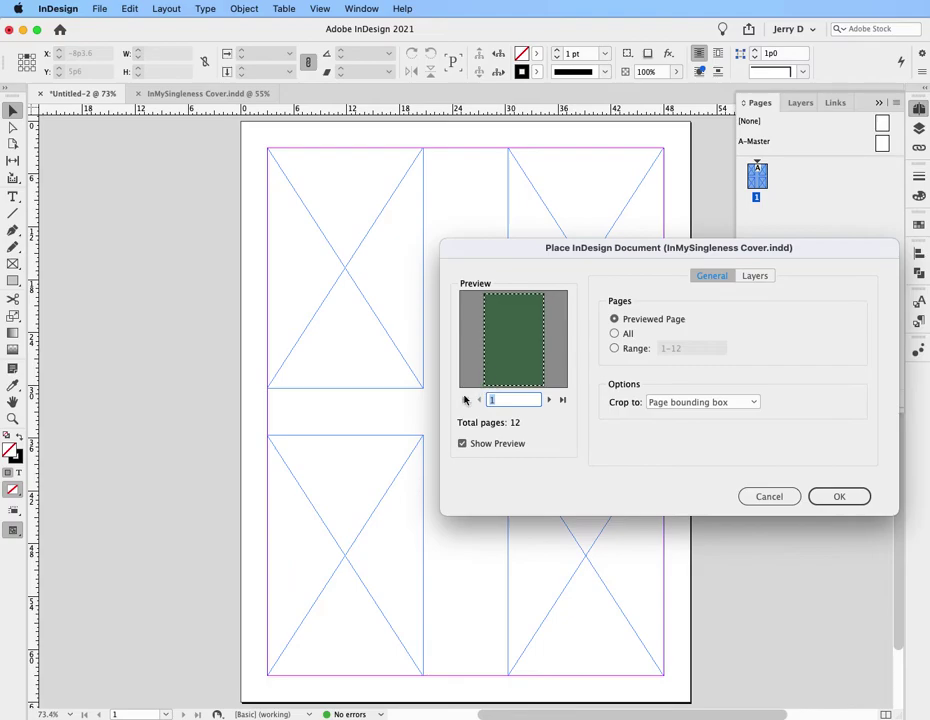
Step: Load pages 3,6,9,12 of the cover file, cropped to the page bounding box
click(615, 348)
drag(691, 349, 637, 349)
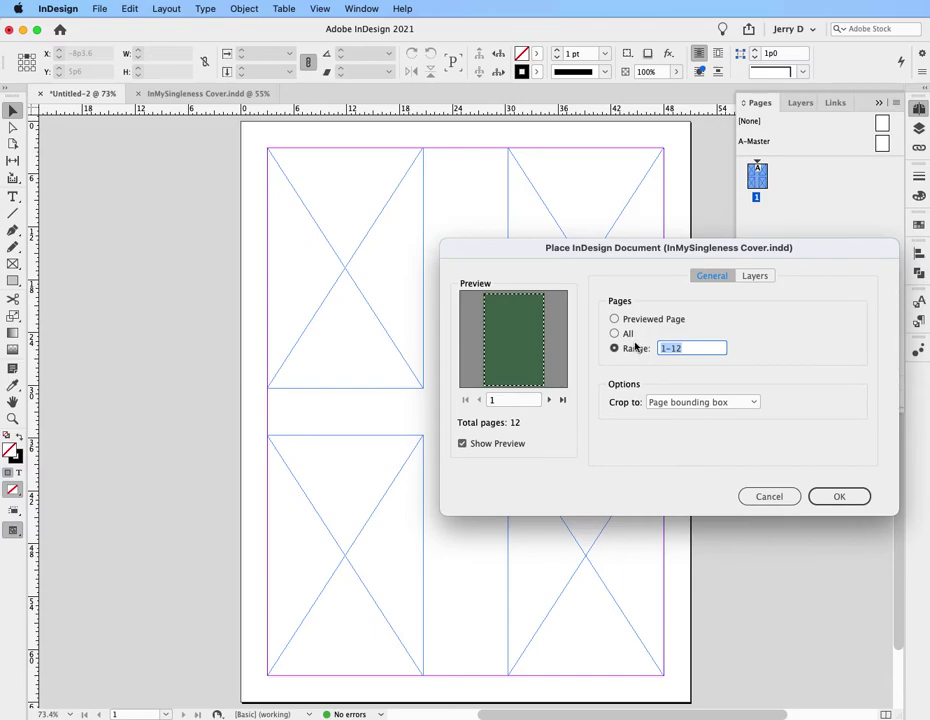
text(3,6,9,12)
click(753, 403)
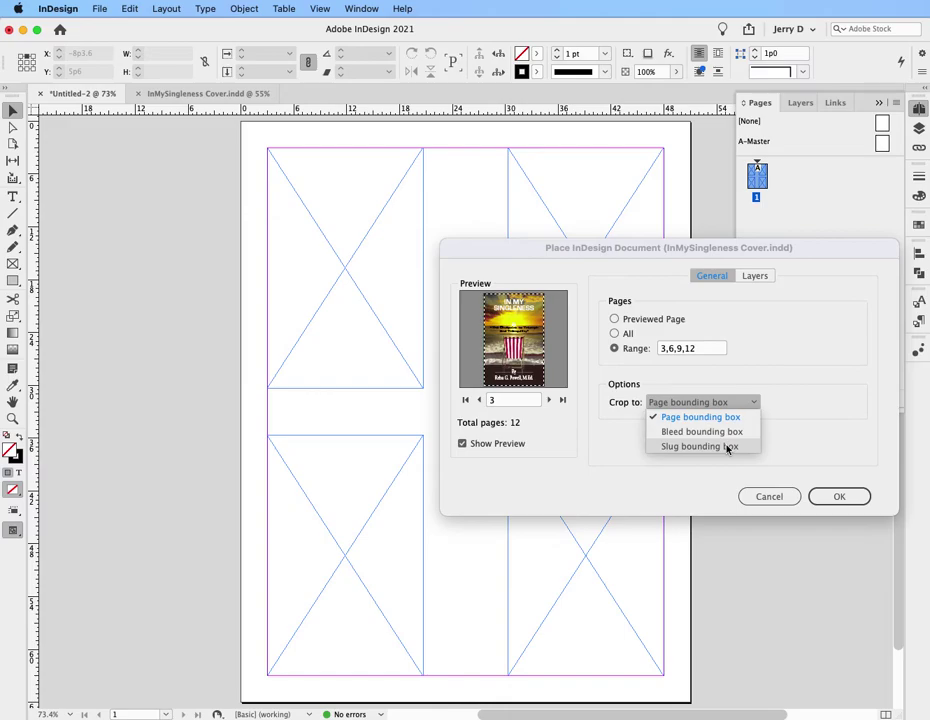
click(730, 417)
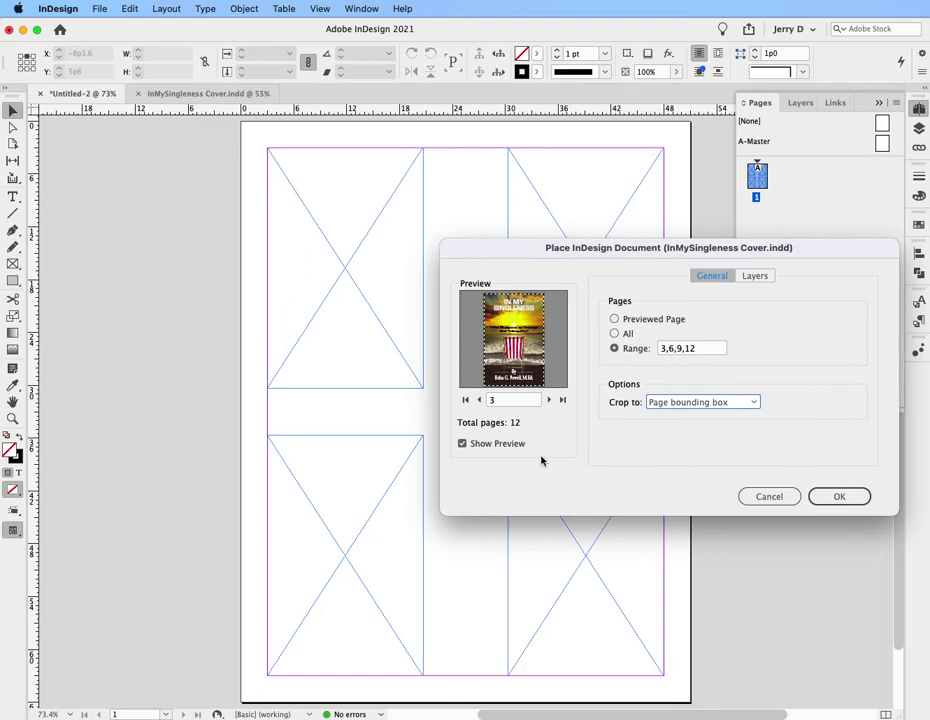
click(832, 496)
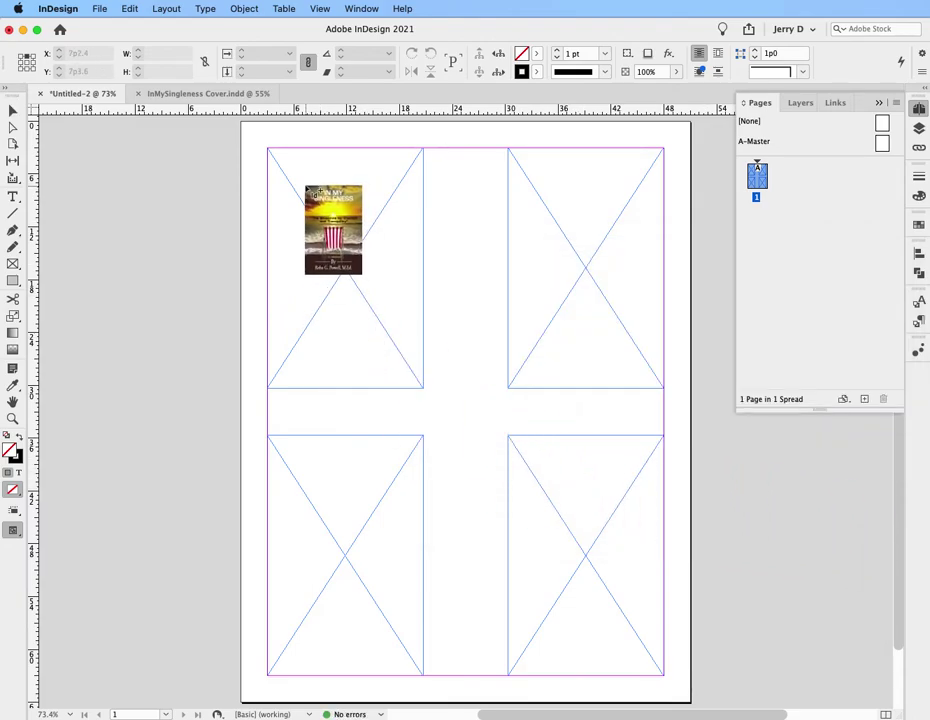
Step: Drop the four loaded cover pages into the top-left, top-right, bottom-left and bottom-right frames, then select all frames
click(288, 196)
click(593, 213)
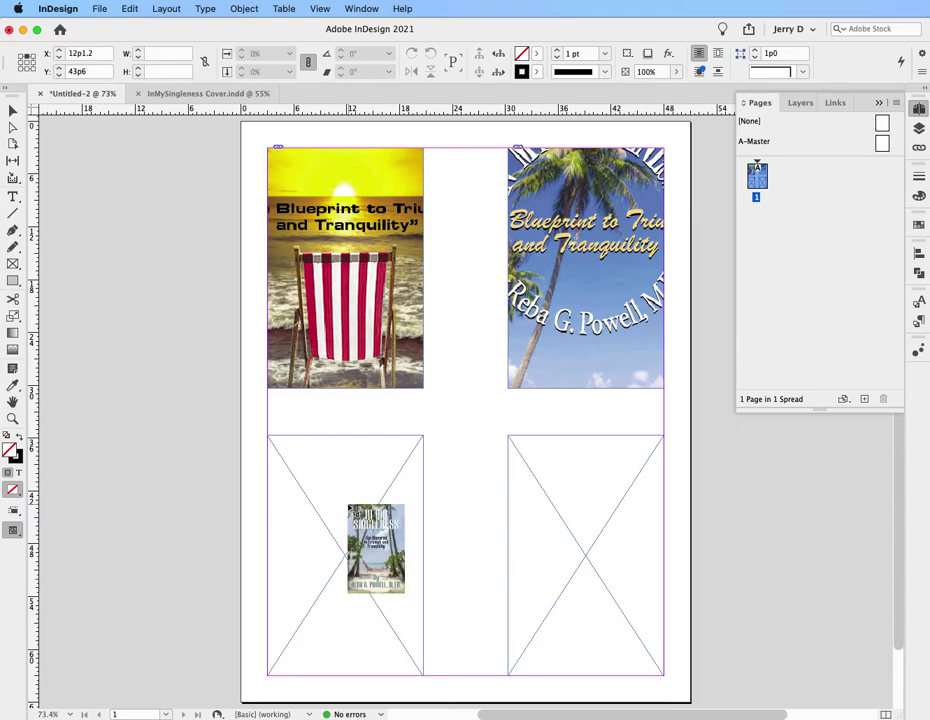
click(350, 508)
click(532, 497)
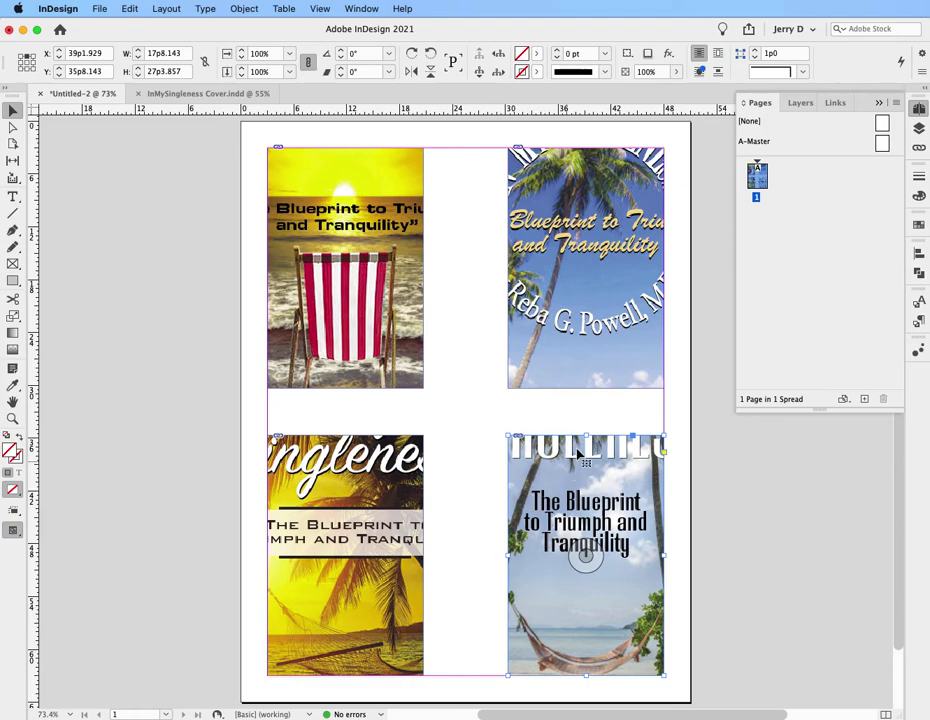
key(super+a)
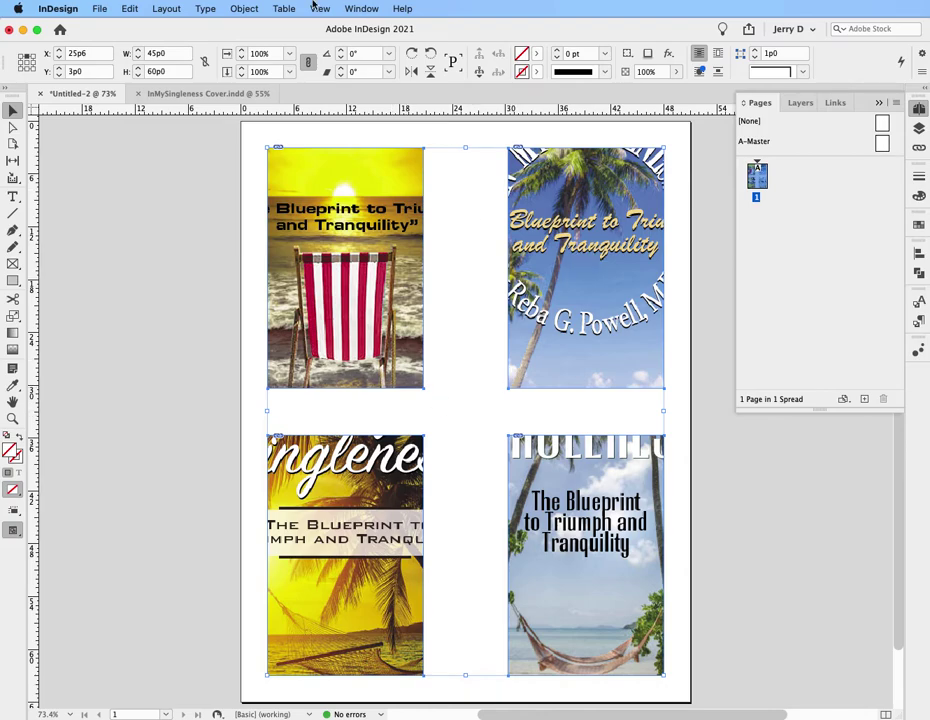
Step: Apply Object > Fitting > Fit Content Proportionally to all four selected cover frames
click(251, 9)
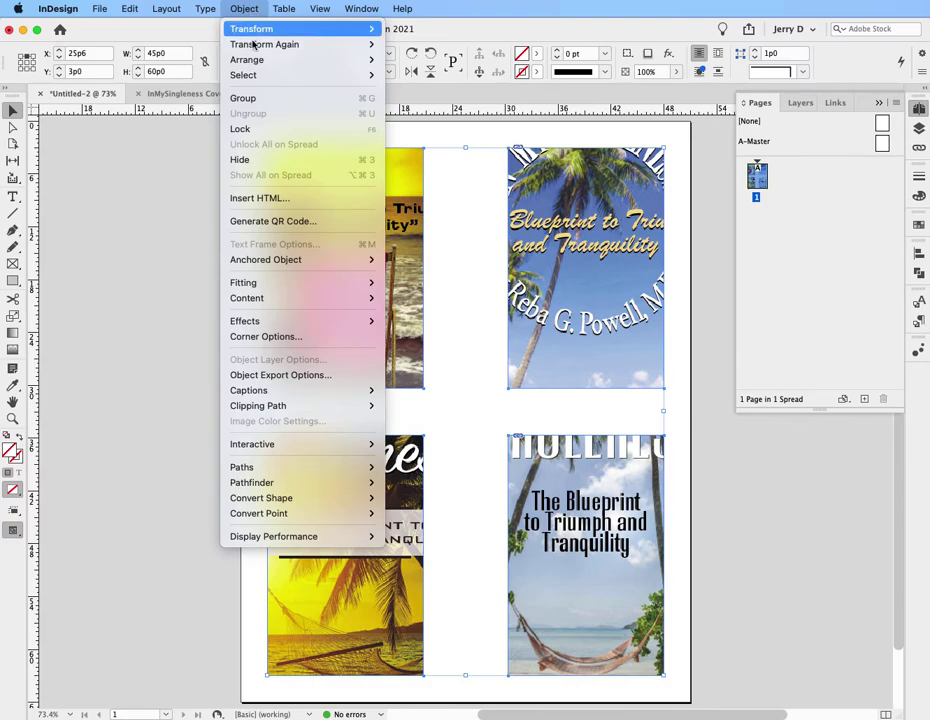
mouse_move(263, 286)
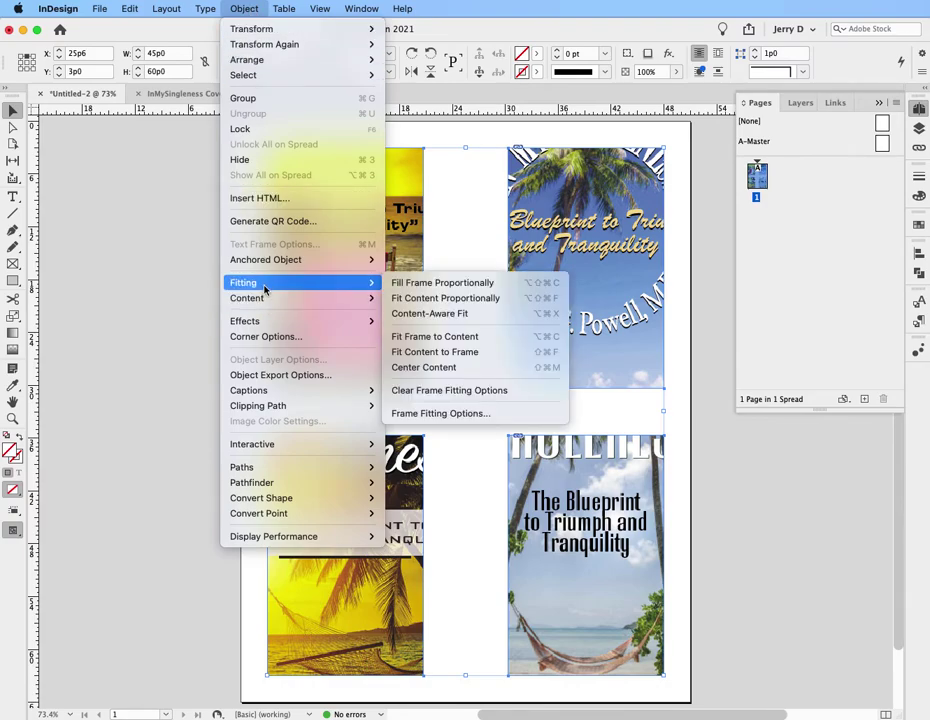
click(418, 300)
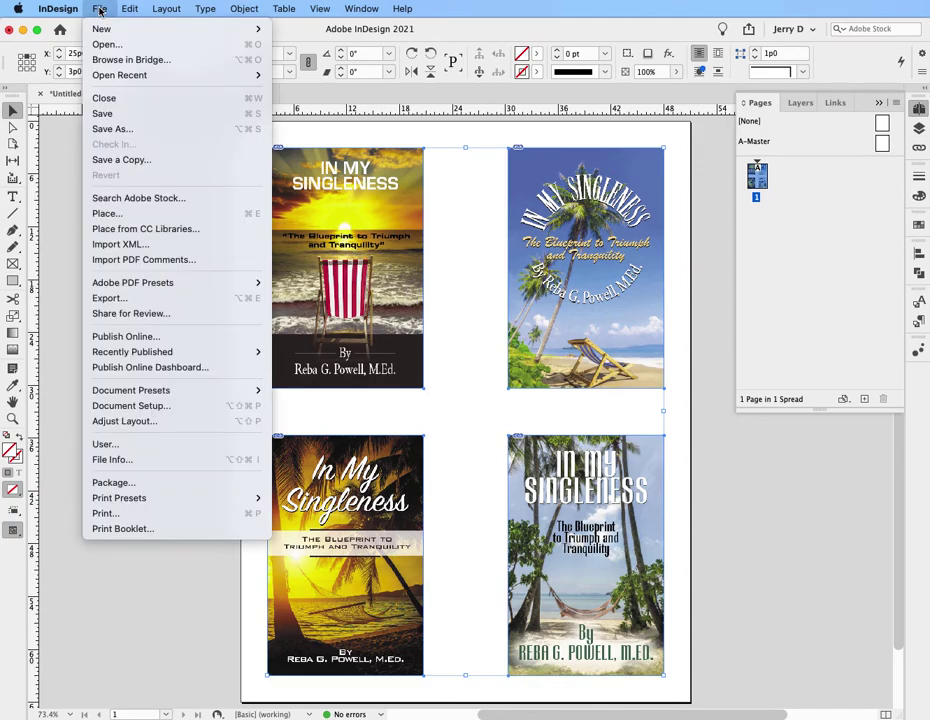
Step: Export Untitled-2 to the Desktop as Adobe PDF (Print) using the High Quality Print preset
click(151, 296)
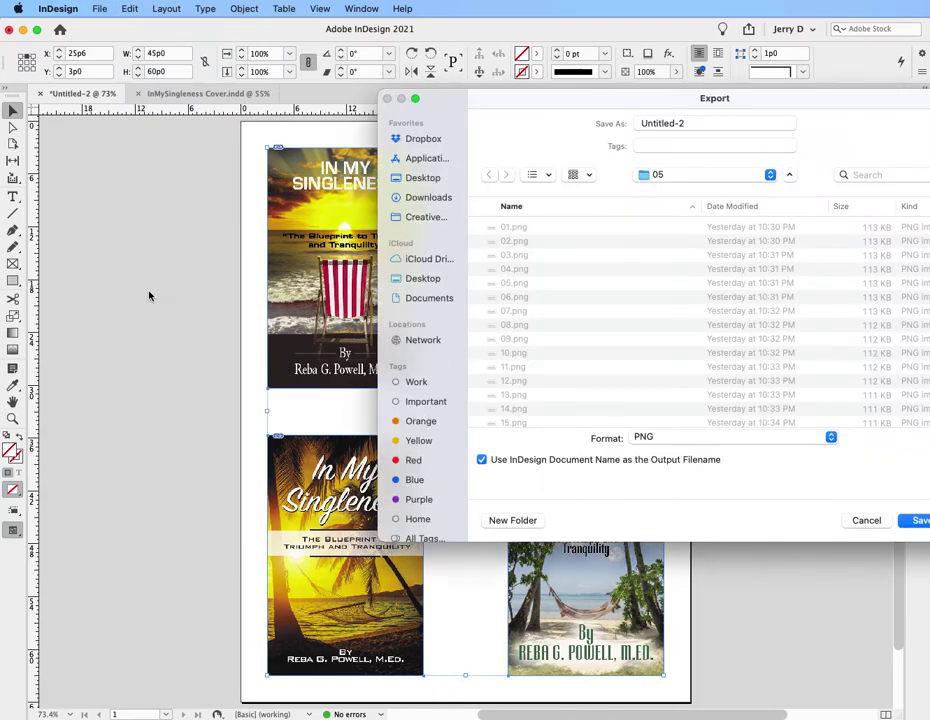
key(super+shift+d)
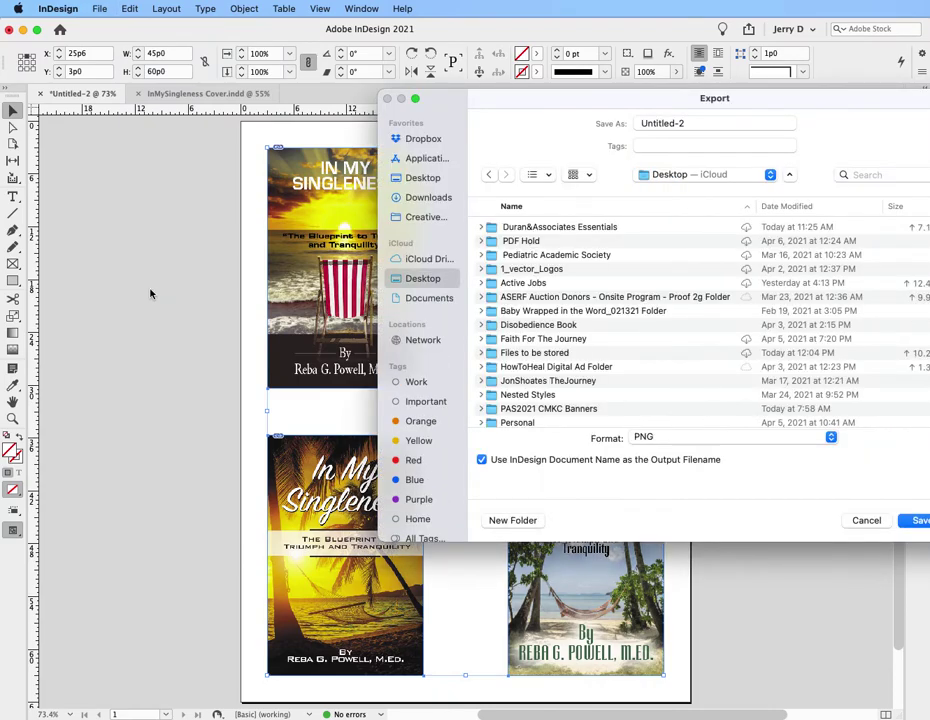
click(704, 438)
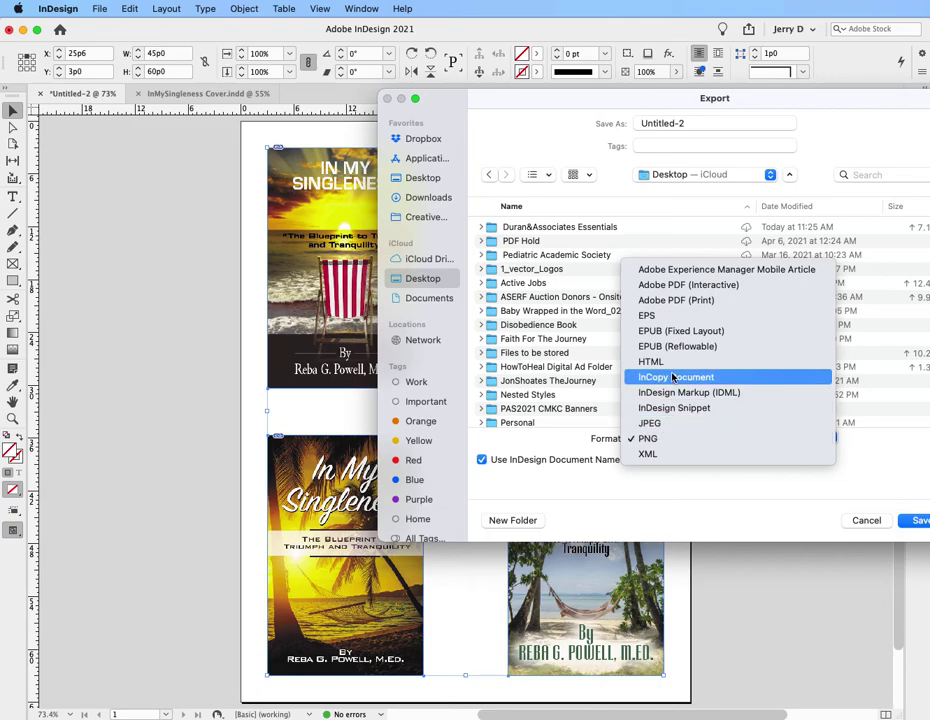
click(699, 304)
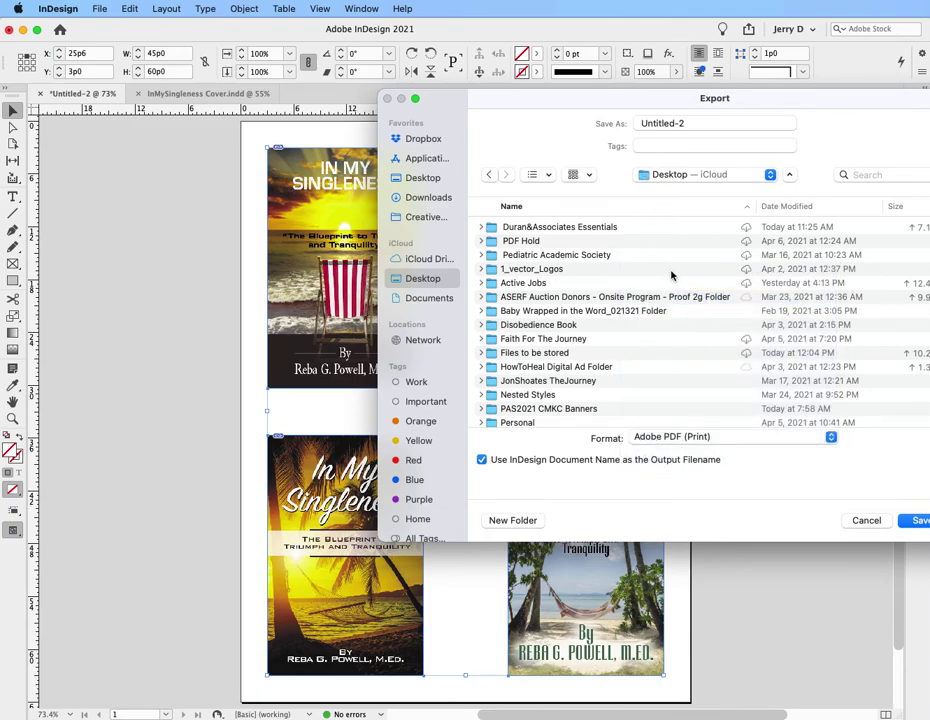
drag(664, 93, 592, 56)
click(851, 484)
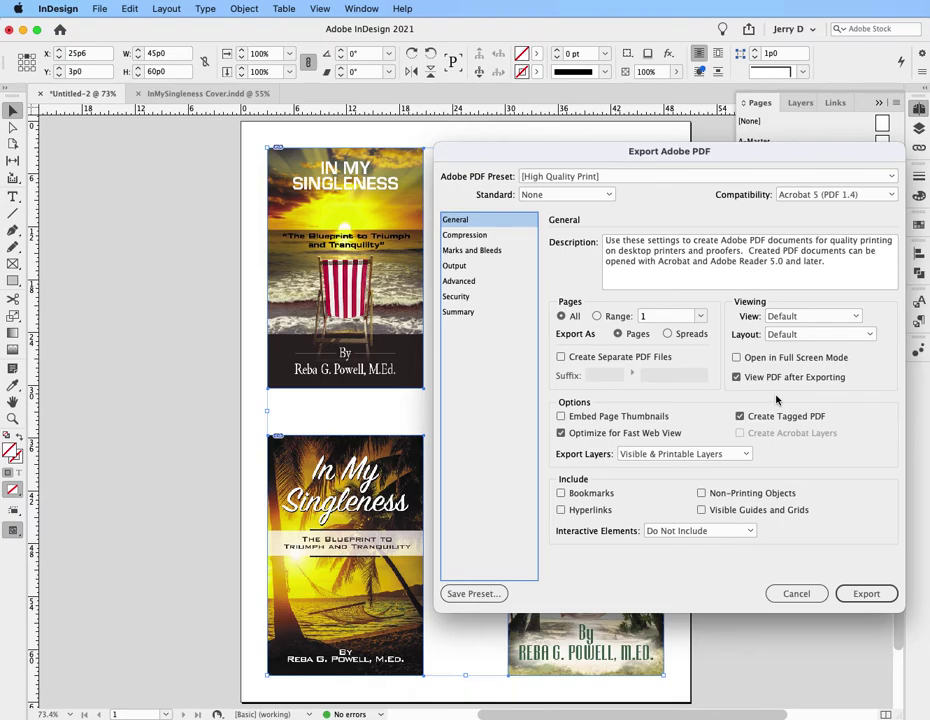
click(866, 594)
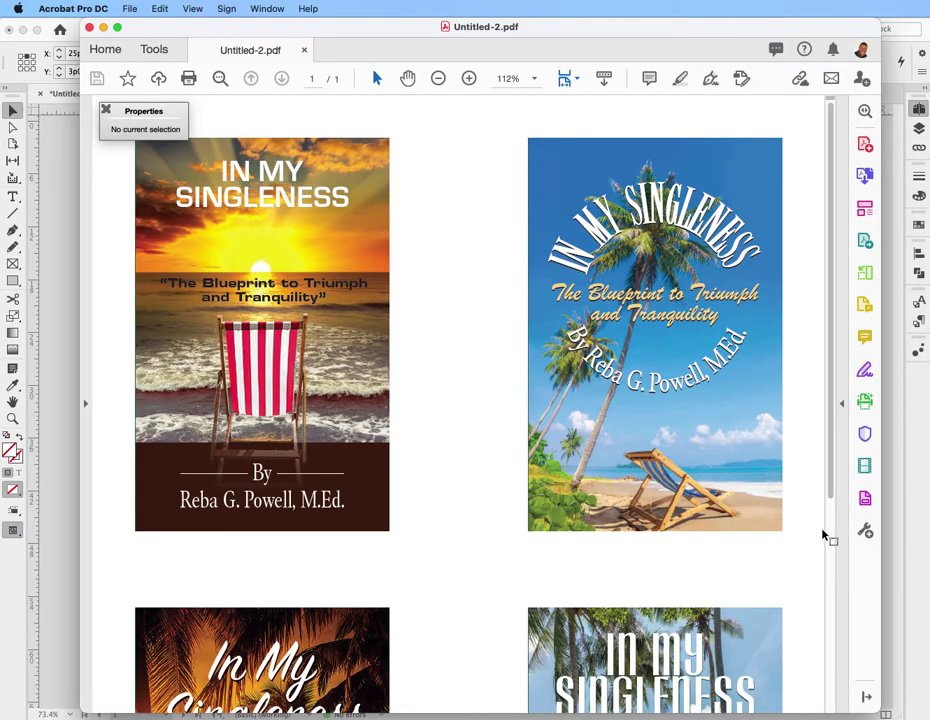
Step: Fit the whole page of Untitled-2.pdf in the Acrobat window with Cmd+0
key(super+0)
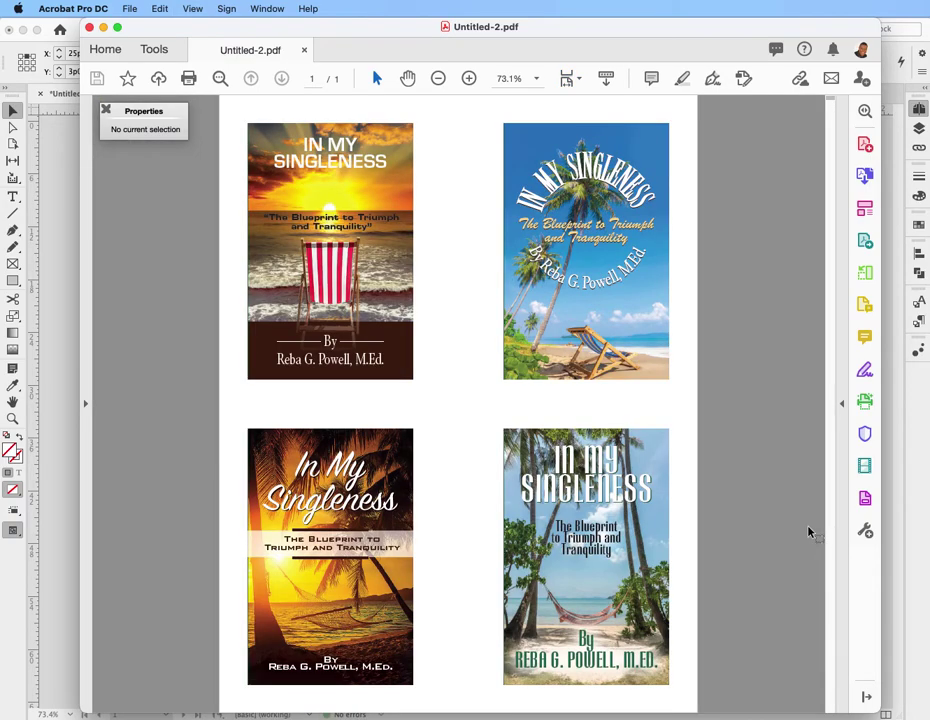